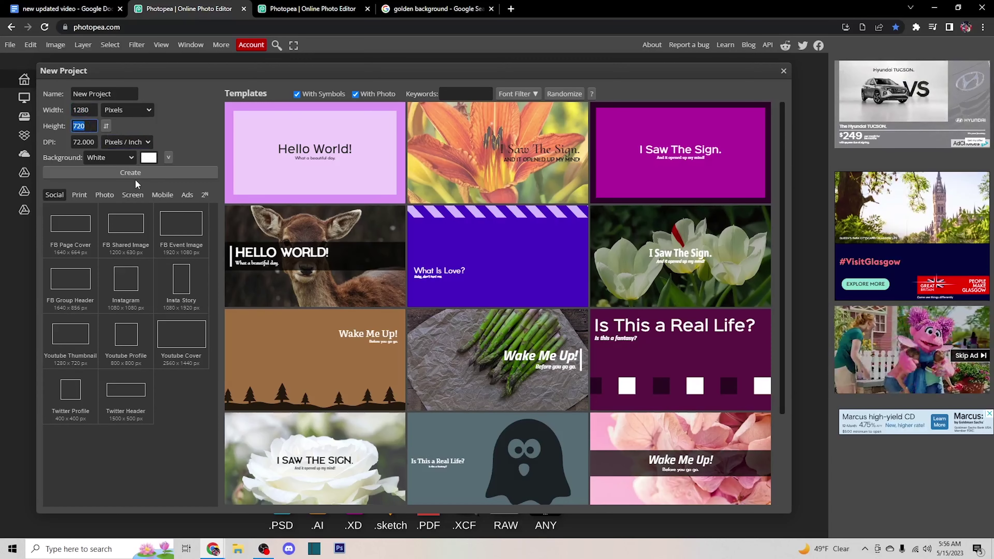
- Create a blank white 1280×720 px document in Photopea
{"action": "left_click", "coordinate": [133, 174]}
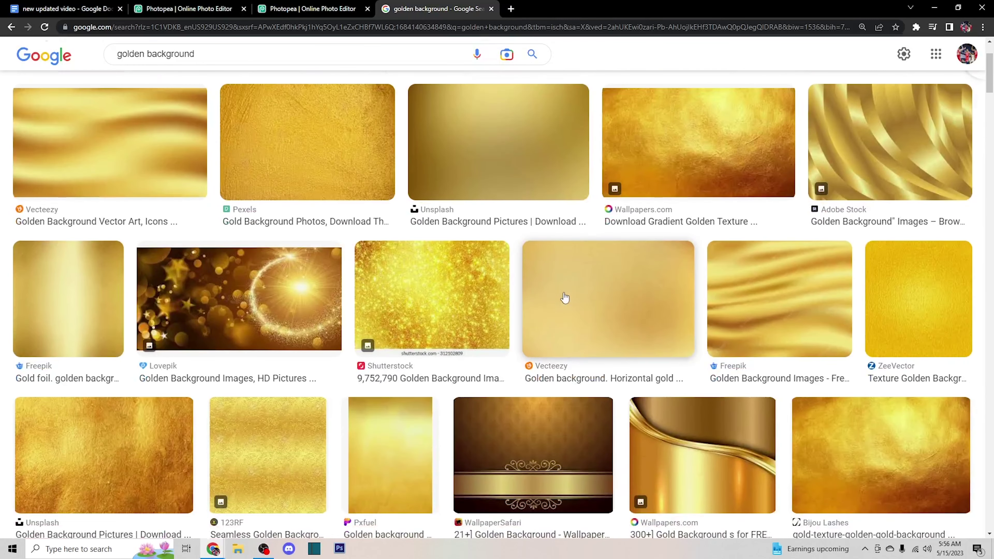
- Save the light golden gradient background from the CanStock preview as a .webp file, then return to Photopea
{"action": "scroll", "coordinate": [603, 295], "scroll_direction": "down", "scroll_amount": 2}
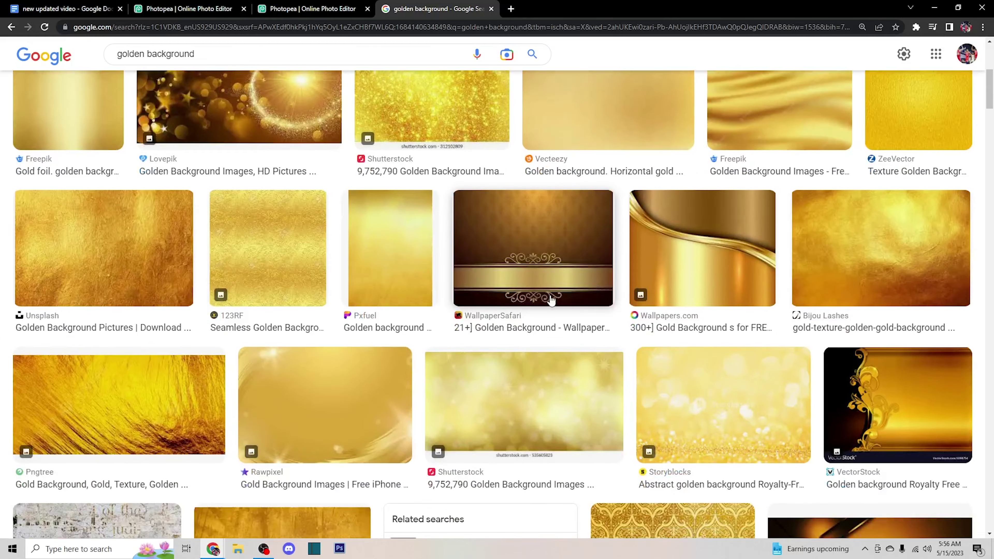
{"action": "scroll", "coordinate": [560, 284], "scroll_direction": "down", "scroll_amount": 2}
{"action": "scroll", "coordinate": [566, 283], "scroll_direction": "down", "scroll_amount": 5}
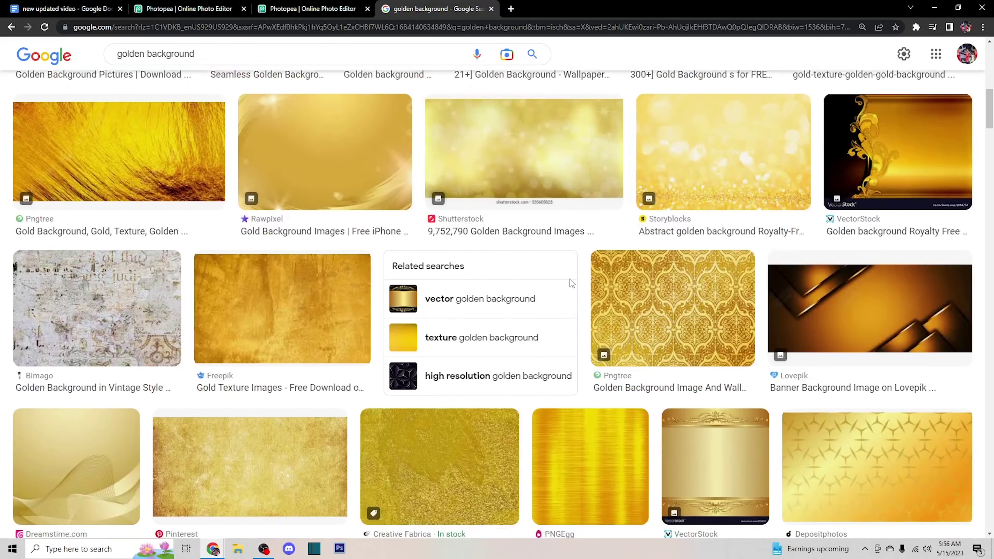
{"action": "scroll", "coordinate": [571, 276], "scroll_direction": "down", "scroll_amount": 4}
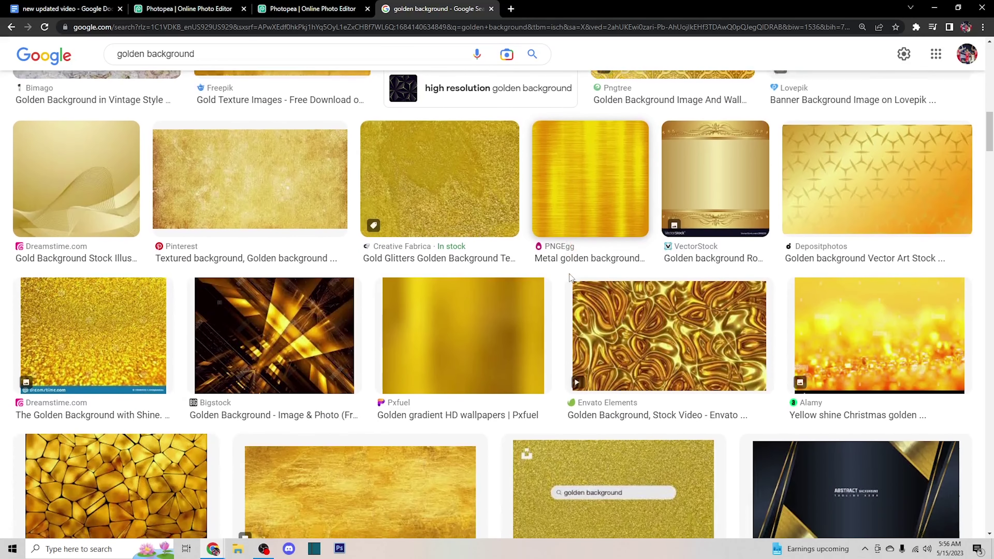
{"action": "scroll", "coordinate": [562, 266], "scroll_direction": "down", "scroll_amount": 5}
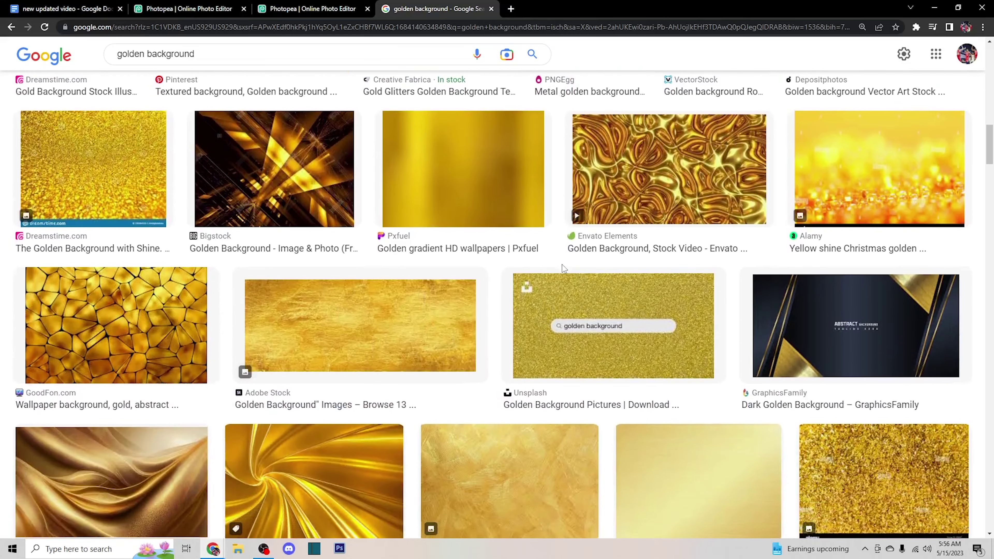
{"action": "scroll", "coordinate": [568, 270], "scroll_direction": "down", "scroll_amount": 5}
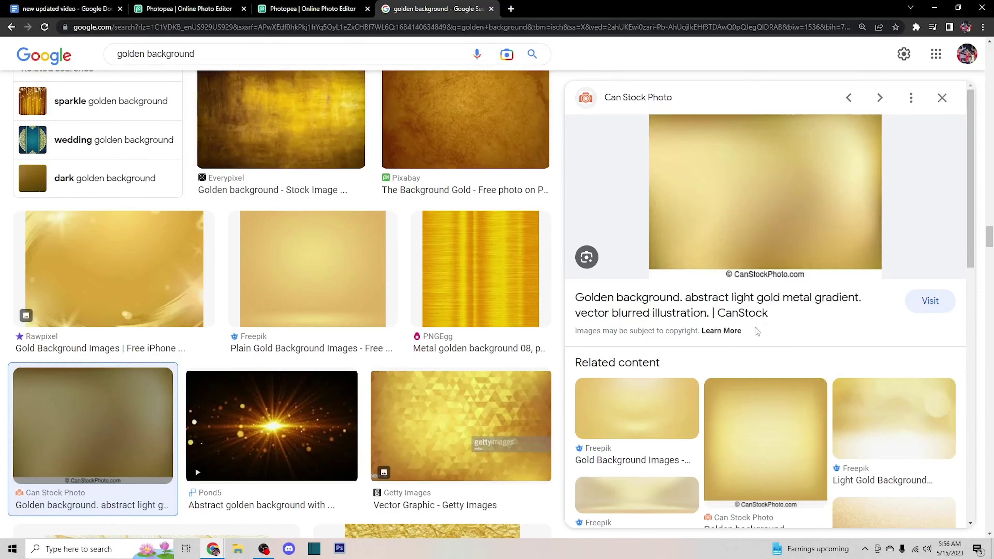
{"action": "left_click", "coordinate": [741, 326]}
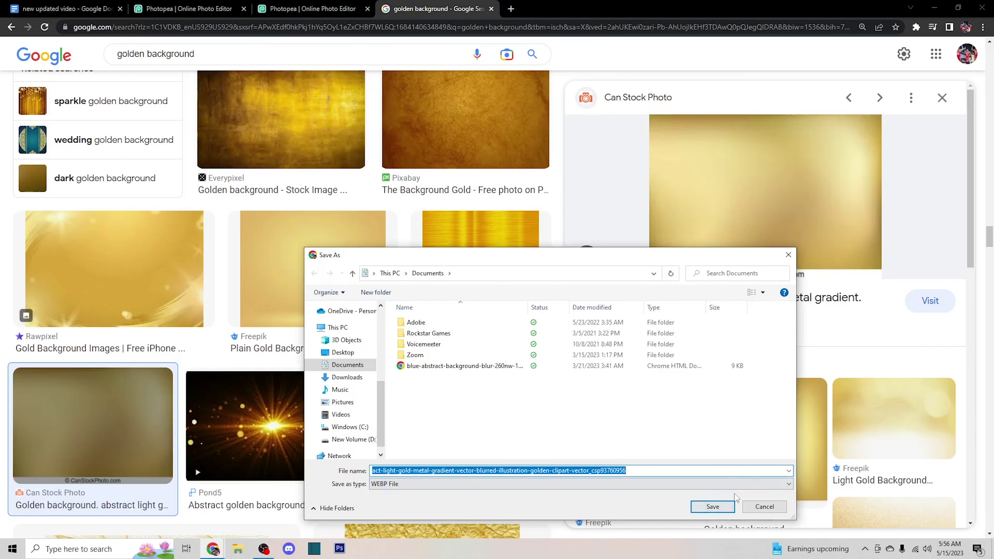
{"action": "left_click", "coordinate": [704, 511]}
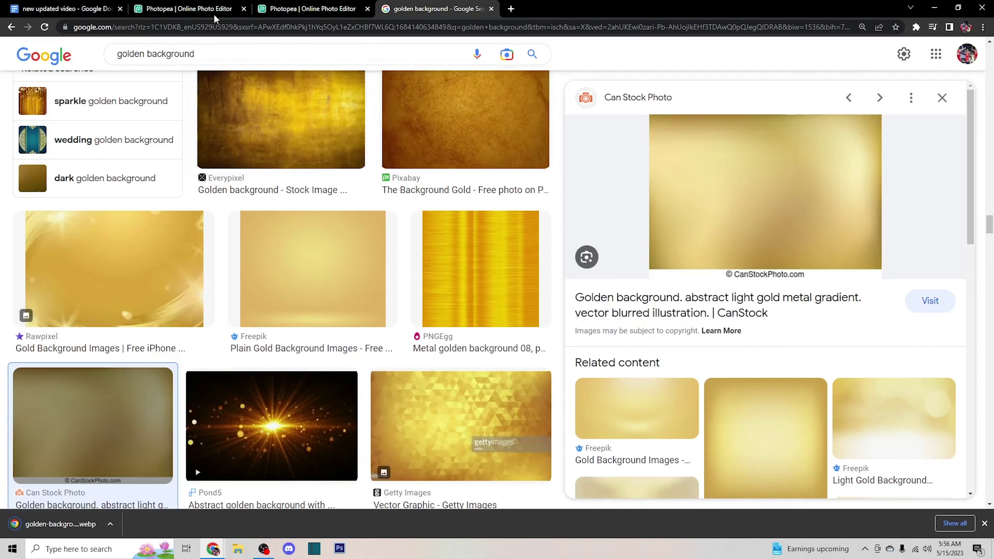
{"action": "left_click", "coordinate": [188, 5]}
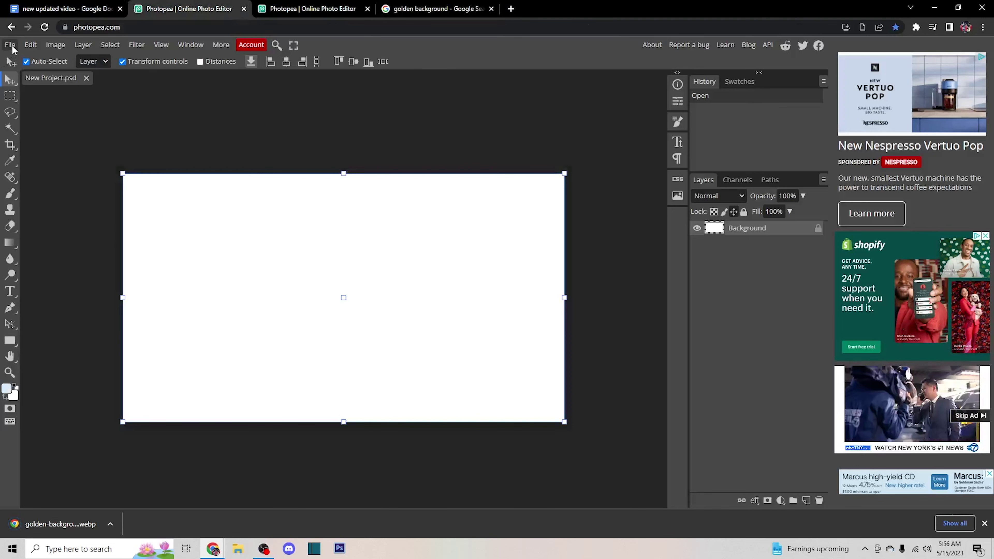
- Place the downloaded golden background file from Downloads into the document with File > Open & Place
{"action": "left_click", "coordinate": [10, 45]}
{"action": "left_click", "coordinate": [54, 97]}
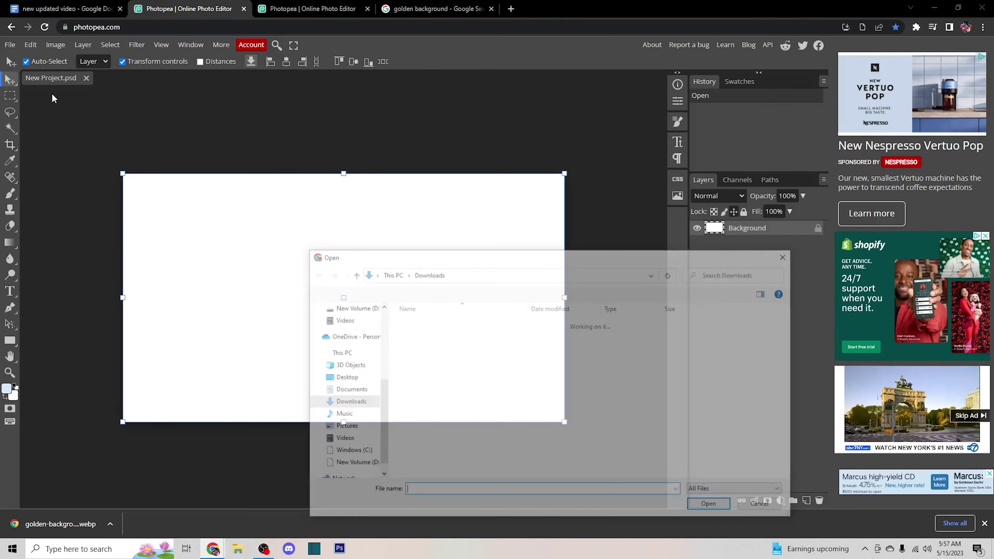
{"action": "scroll", "coordinate": [352, 352], "scroll_direction": "up", "scroll_amount": 4}
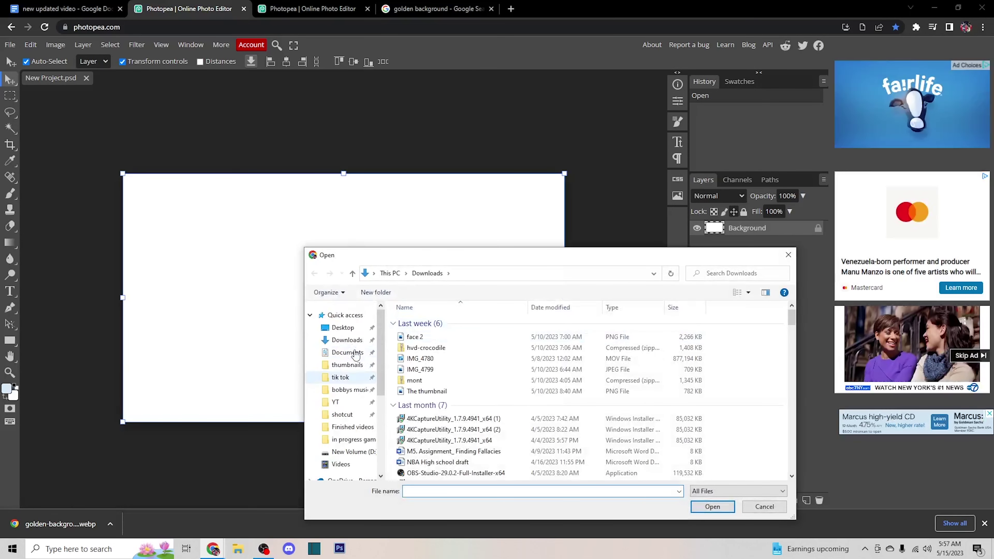
{"action": "left_click", "coordinate": [426, 336]}
{"action": "left_click", "coordinate": [712, 506]}
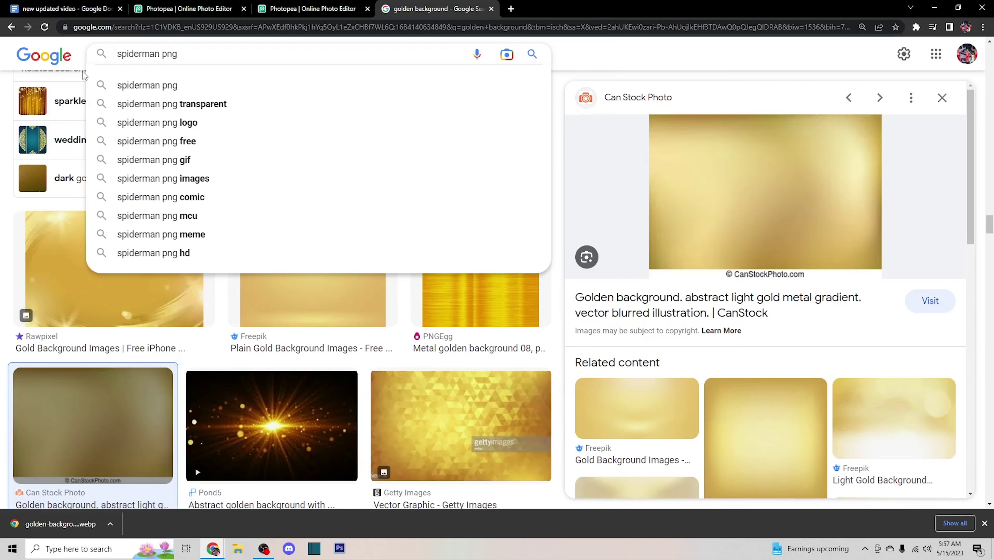
- Search images for 'spiderman png' and preview the first transparent PNGWing Spider-Man result
{"action": "key", "text": "Return"}
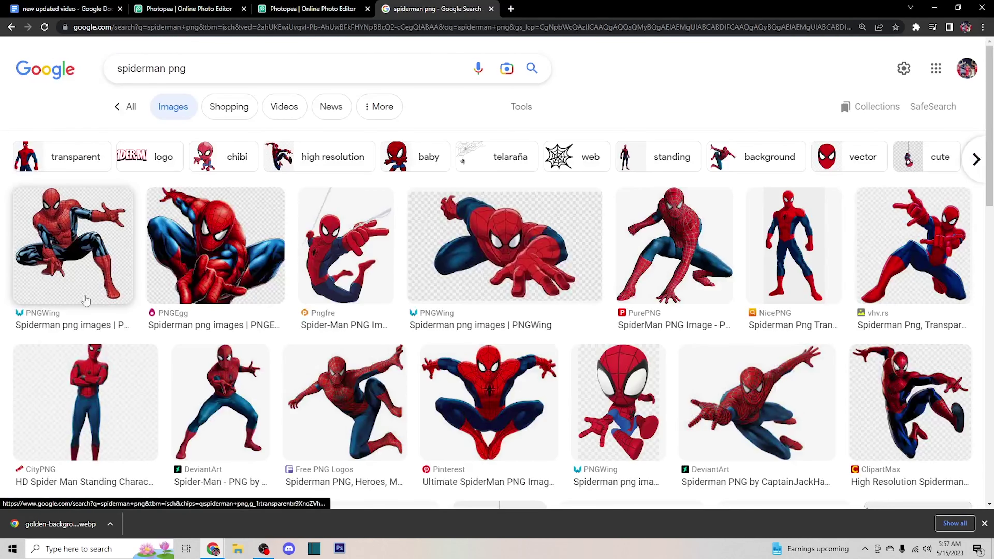
{"action": "left_click", "coordinate": [86, 300]}
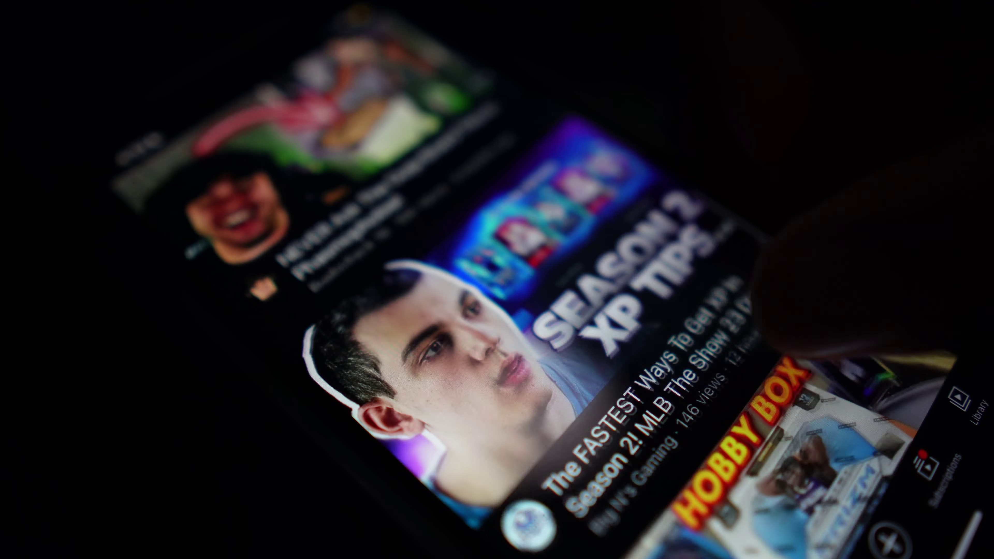
{"action": "scroll", "coordinate": [626, 313], "scroll_direction": "down", "scroll_amount": 5}
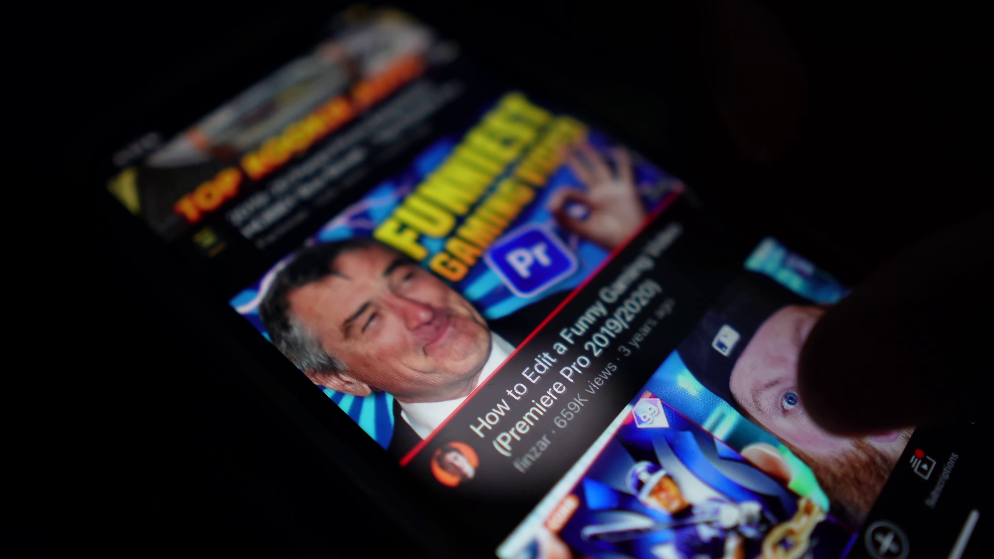
{"action": "scroll", "coordinate": [587, 313], "scroll_direction": "down", "scroll_amount": 10}
{"action": "scroll", "coordinate": [587, 313], "scroll_direction": "down", "scroll_amount": 10}
{"action": "scroll", "coordinate": [587, 313], "scroll_direction": "down", "scroll_amount": 5}
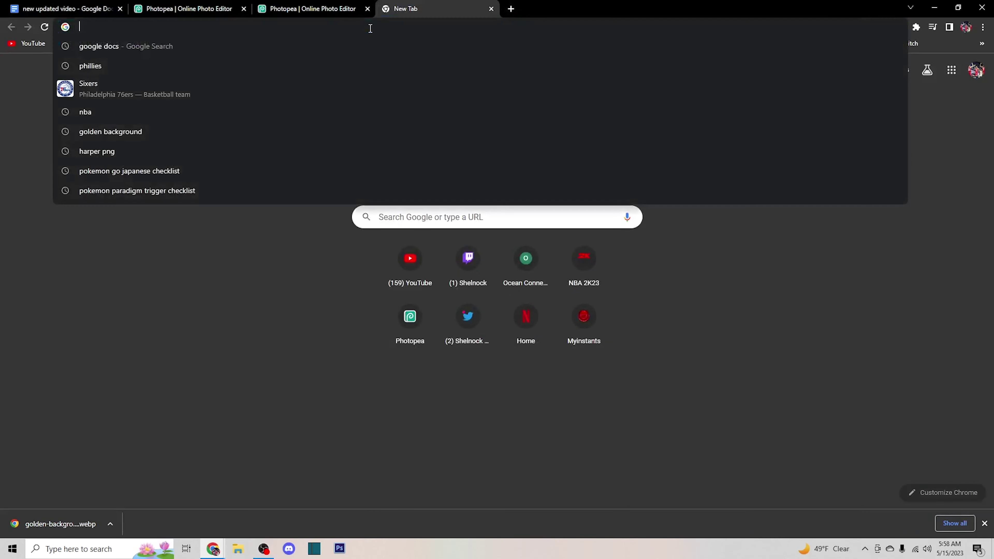
- Go to 1001fonts.com in the new tab and scroll its homepage
{"action": "type", "text": "1"}
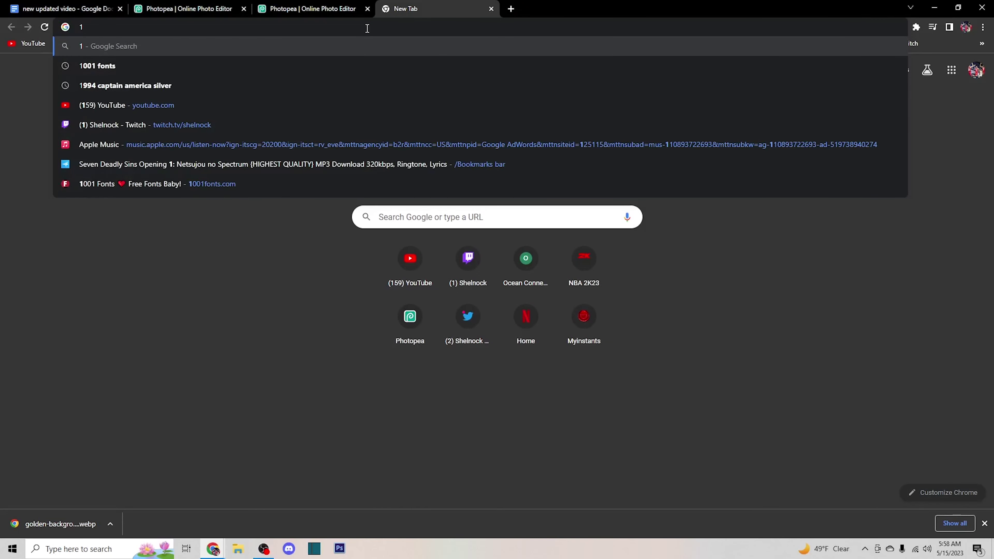
{"action": "type", "text": "00"}
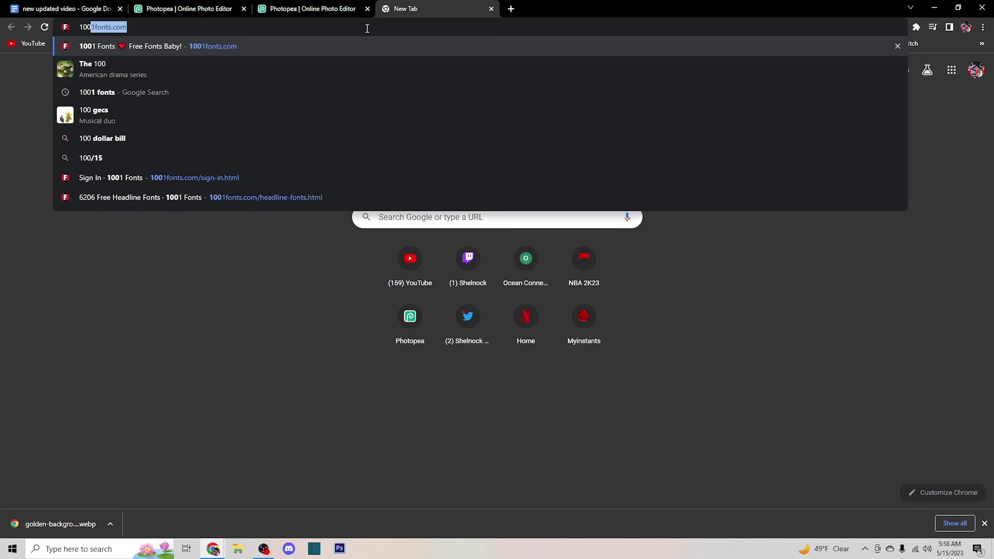
{"action": "type", "text": "1font"}
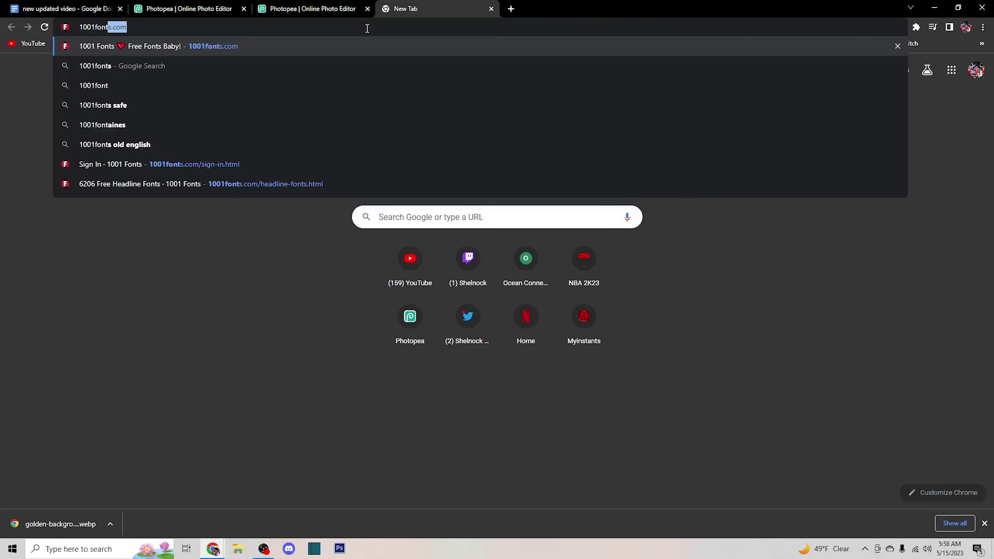
{"action": "type", "text": "s.com"}
{"action": "key", "text": "Return"}
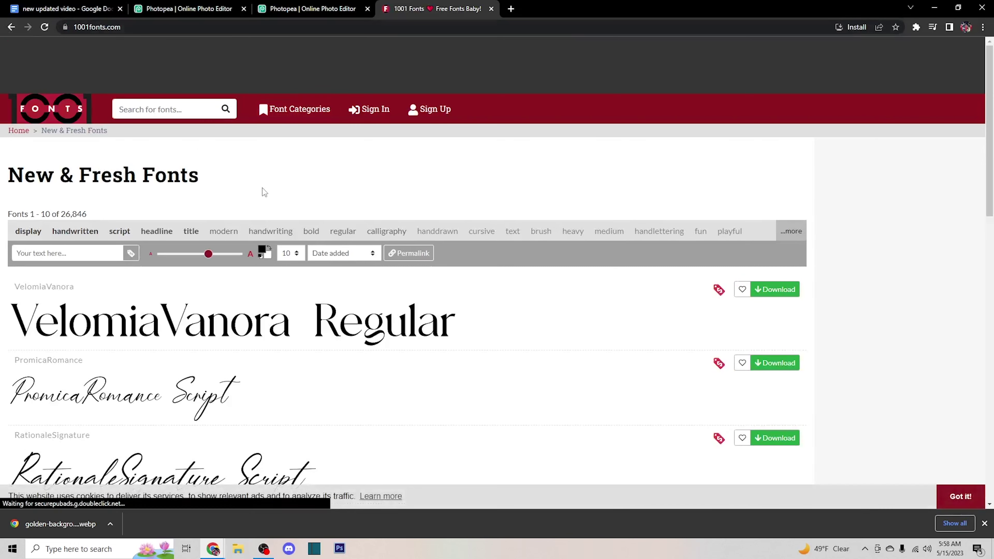
{"action": "scroll", "coordinate": [280, 177], "scroll_direction": "down", "scroll_amount": 2}
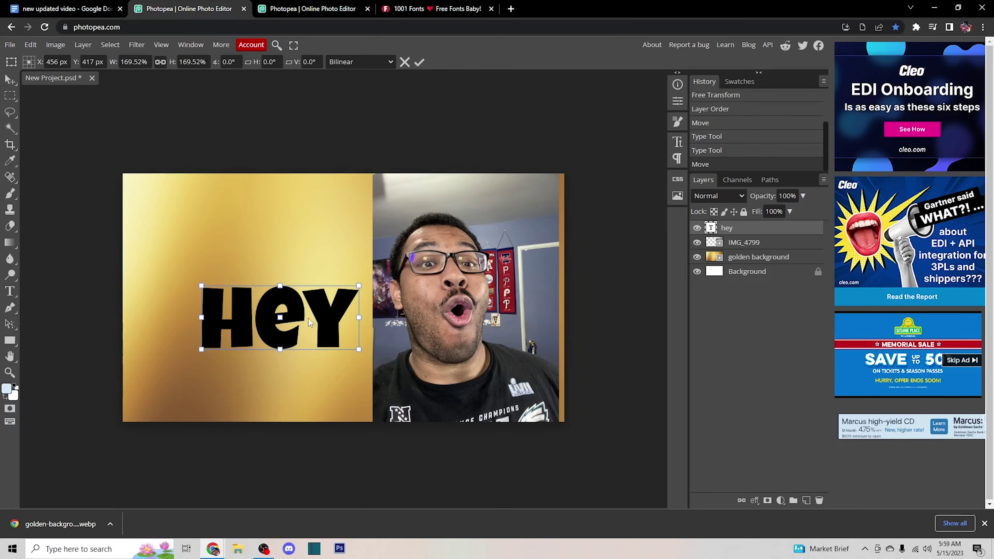
- Enlarge and tilt the Goated text, then duplicate its layer
{"action": "left_click", "coordinate": [724, 271]}
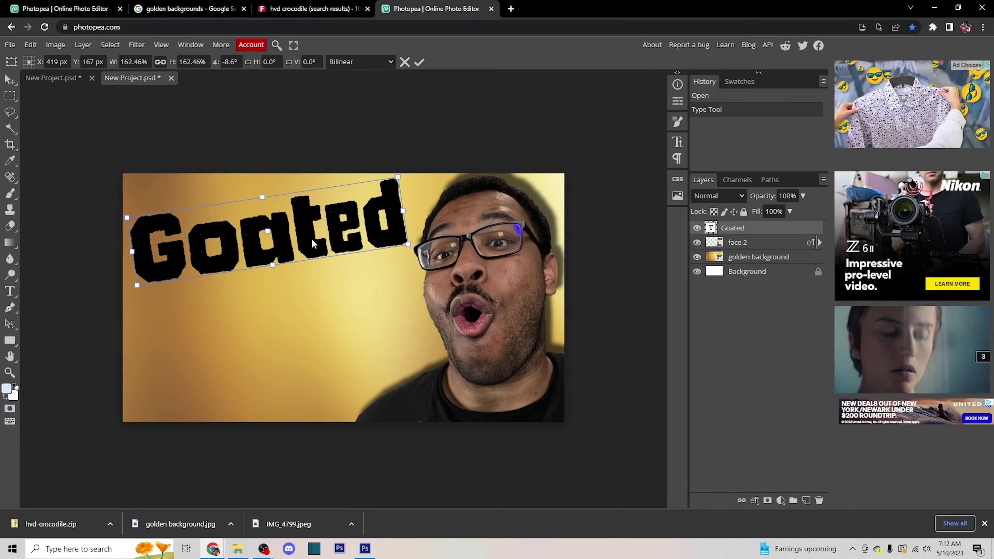
{"action": "key", "text": "Return"}
{"action": "right_click", "coordinate": [732, 228]}
{"action": "left_click", "coordinate": [709, 261]}
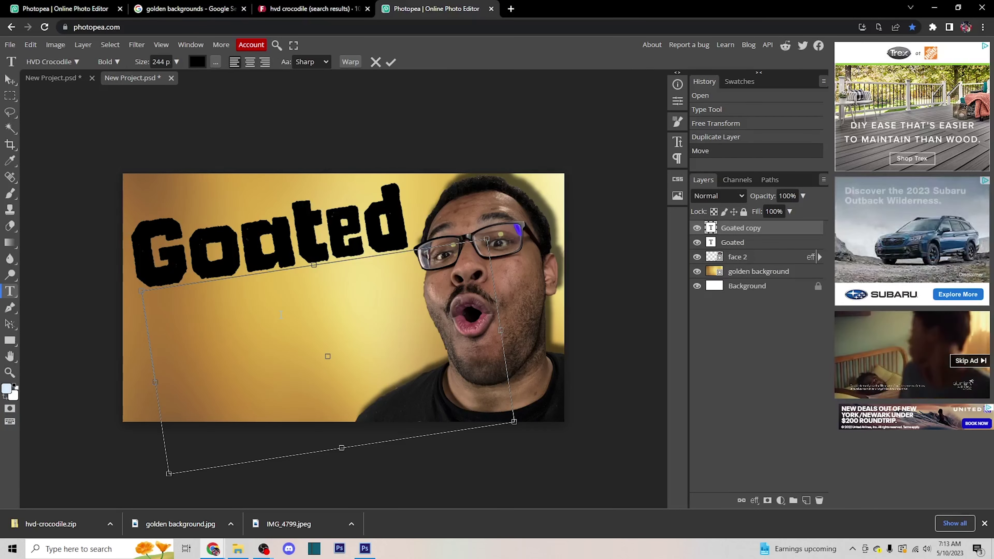
- Retype the copy as 'Thumbnail', resize it, and bring the face above the title
{"action": "type", "text": "Thumbnails"}
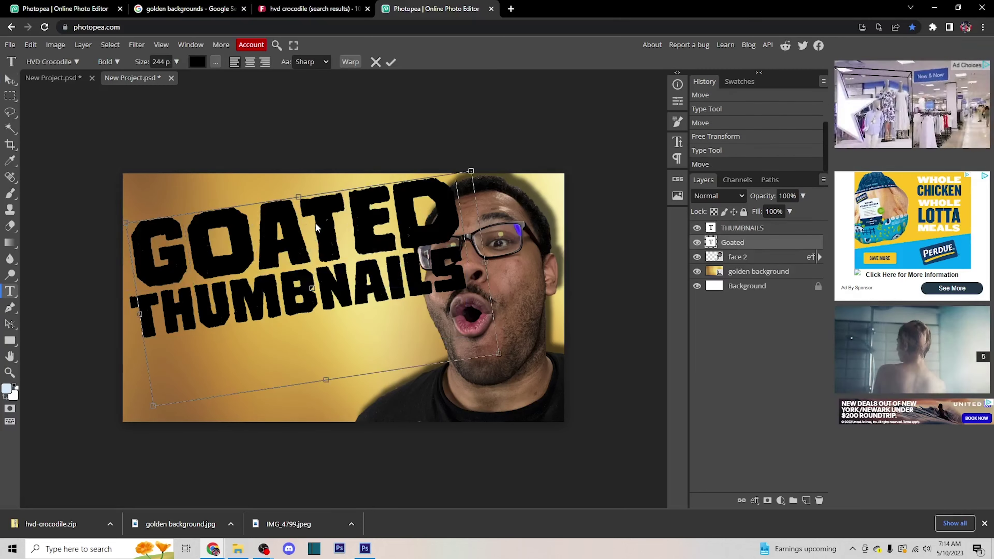
{"action": "key", "text": "ctrl+t"}
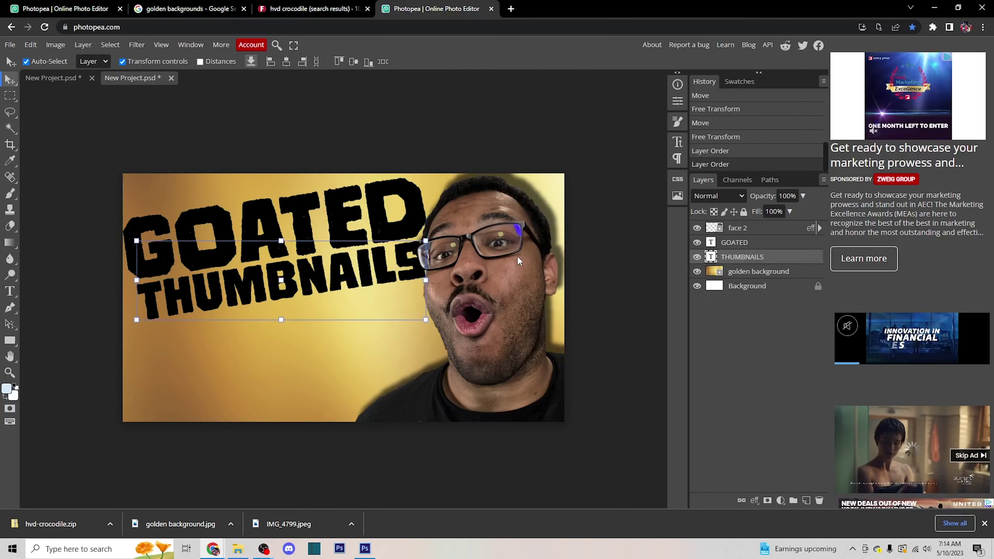
{"action": "left_click", "coordinate": [512, 309]}
{"action": "left_click", "coordinate": [269, 324]}
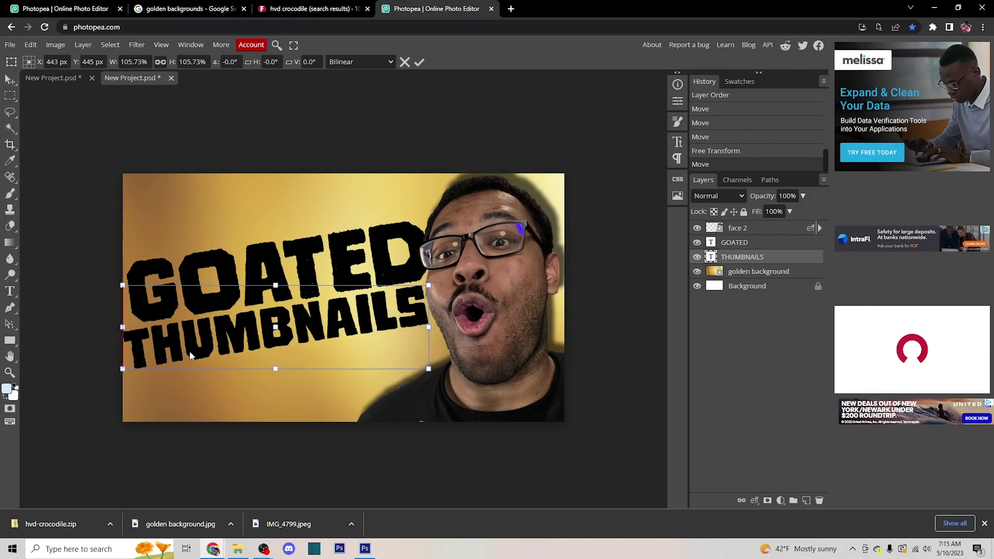
- Shift the headline lower and add a small 'THE' line above it
{"action": "left_click", "coordinate": [281, 237]}
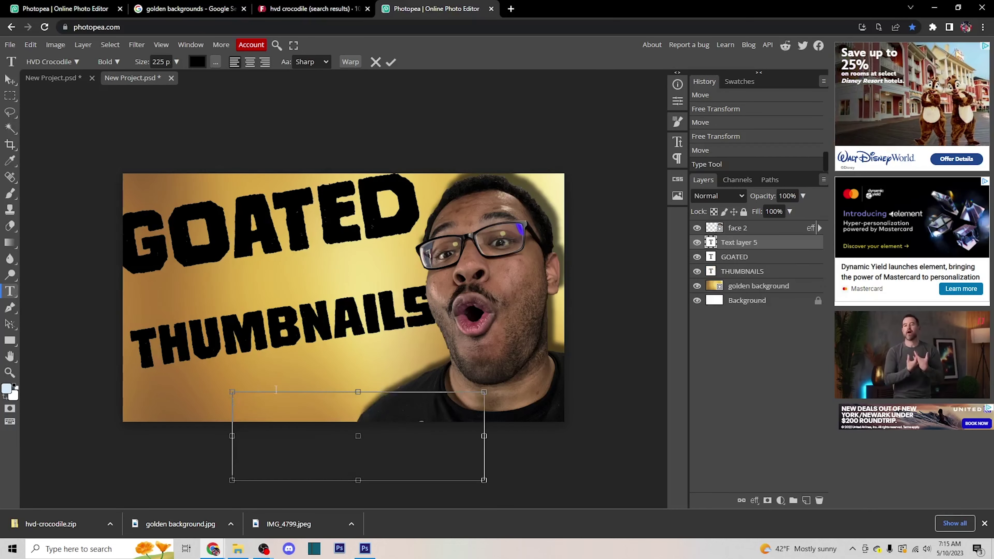
{"action": "left_click", "coordinate": [52, 61]}
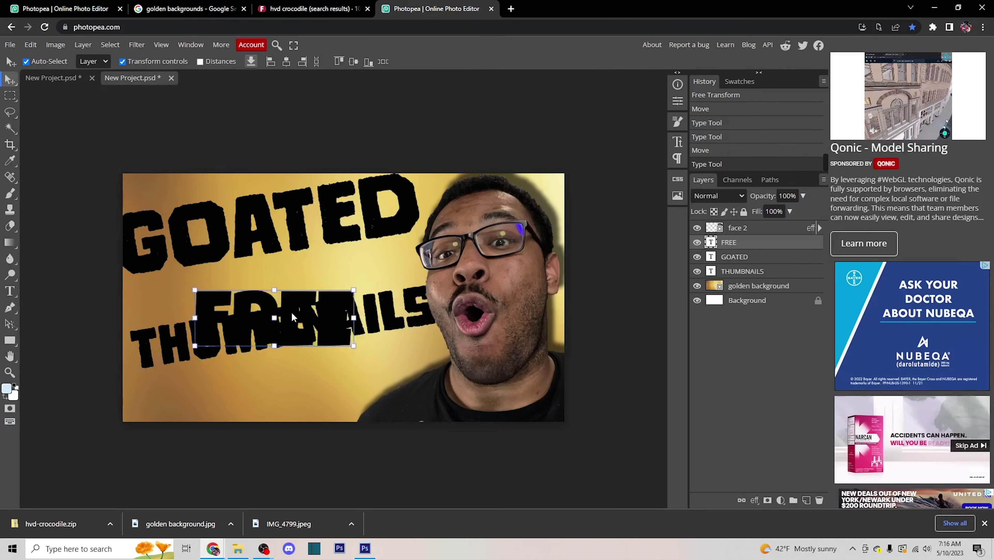
{"action": "left_click_drag", "start_coordinate": [372, 321], "coordinate": [337, 288]}
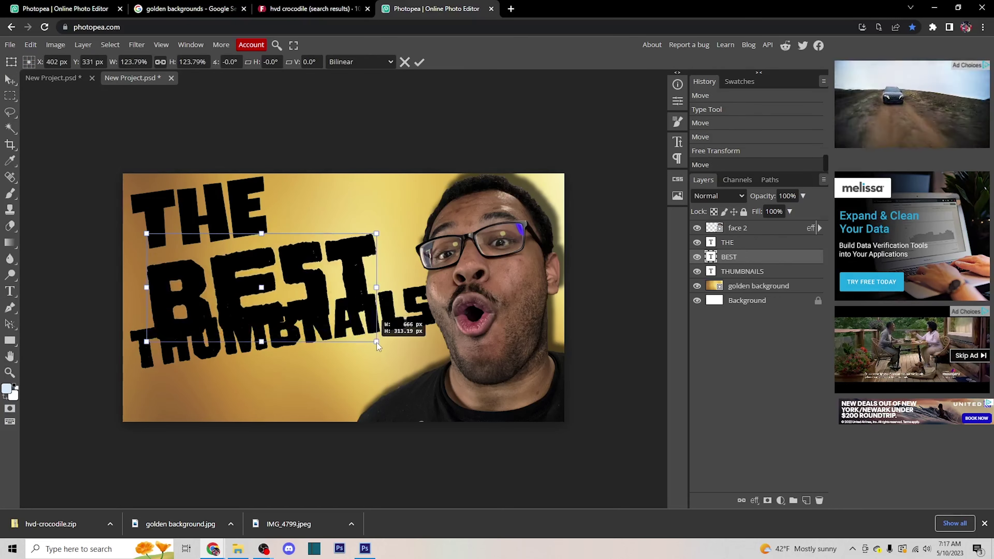
- Enlarge 'BEST' to fill the middle of the canvas between THE and THUMBNAILS
{"action": "key", "text": "Return"}
{"action": "left_click_drag", "start_coordinate": [374, 328], "coordinate": [401, 341]}
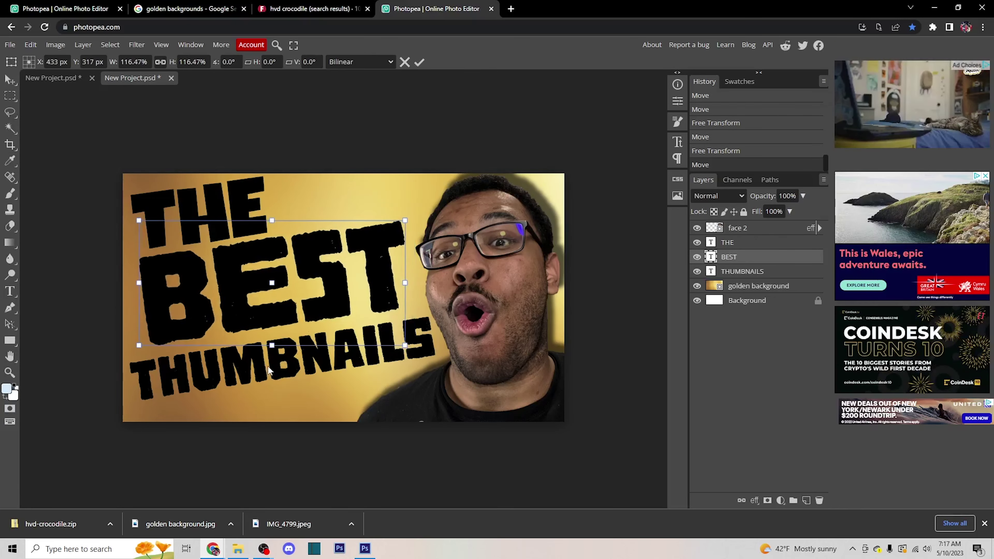
{"action": "left_click", "coordinate": [742, 271]}
{"action": "left_click", "coordinate": [743, 300]}
- Give the THE text layer a white stroke outline, and start 'ph' in a new browser tab
{"action": "left_click", "coordinate": [727, 242]}
{"action": "left_click", "coordinate": [55, 45]}
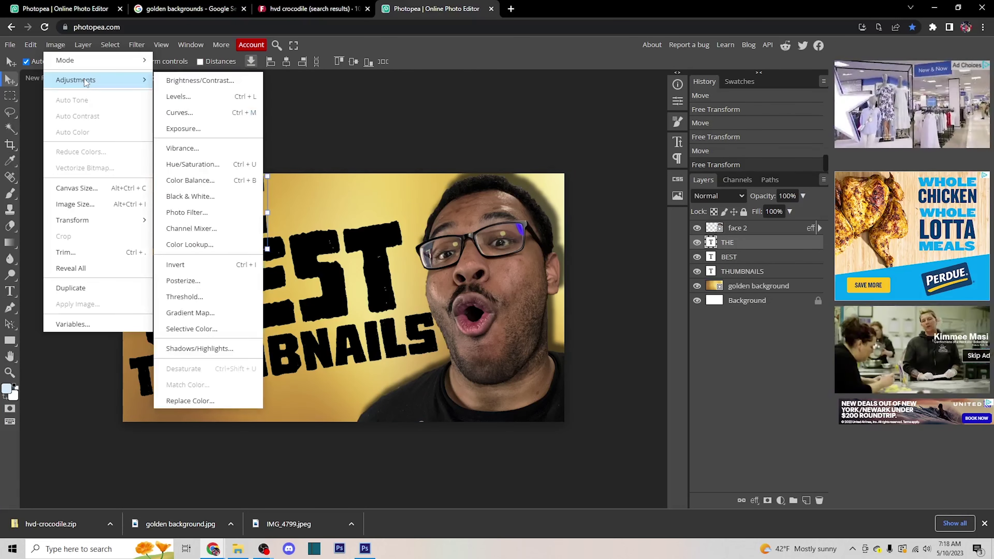
{"action": "left_click", "coordinate": [222, 288]}
{"action": "left_click", "coordinate": [93, 201]}
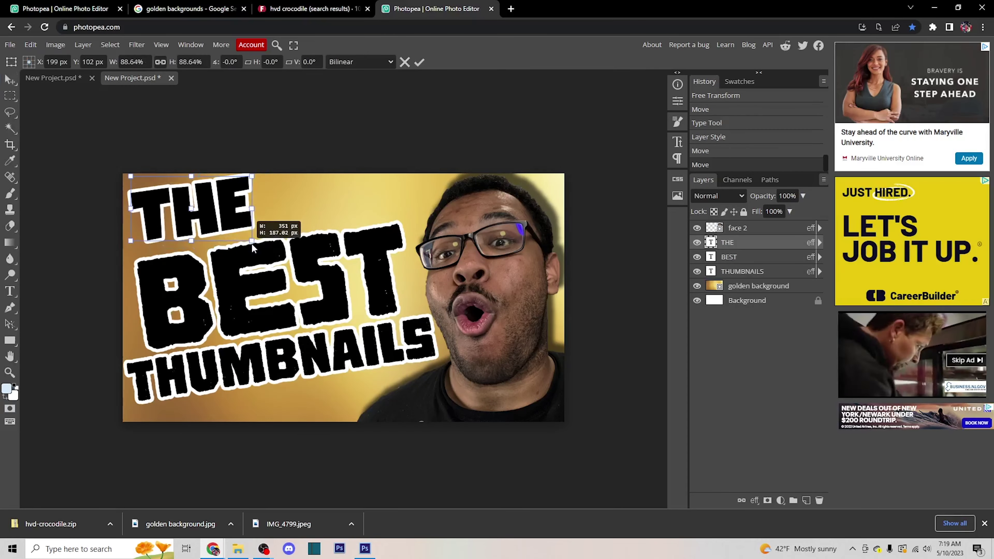
{"action": "left_click", "coordinate": [510, 8]}
{"action": "type", "text": "ph"}
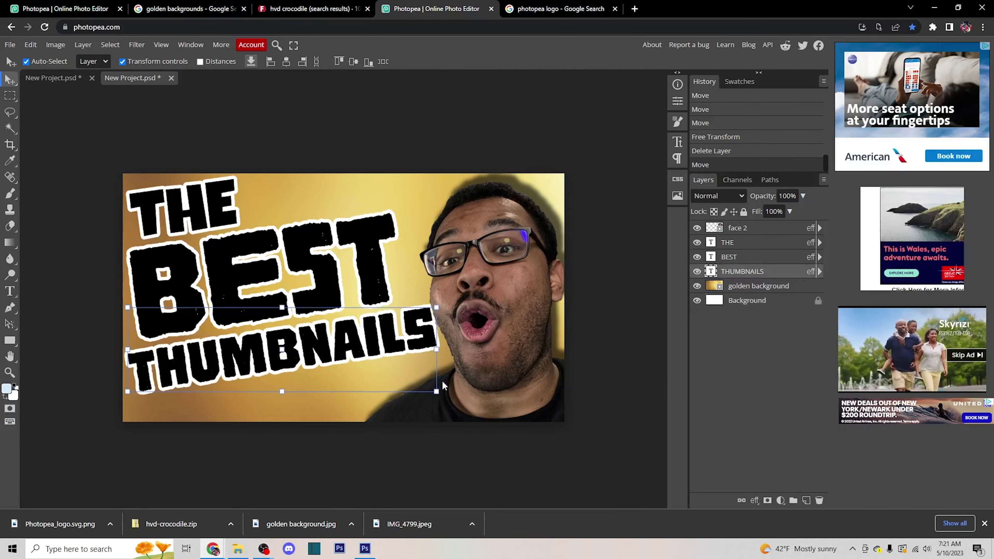
- Add a white stroke outline to the face cutout layer
{"action": "left_click", "coordinate": [83, 44]}
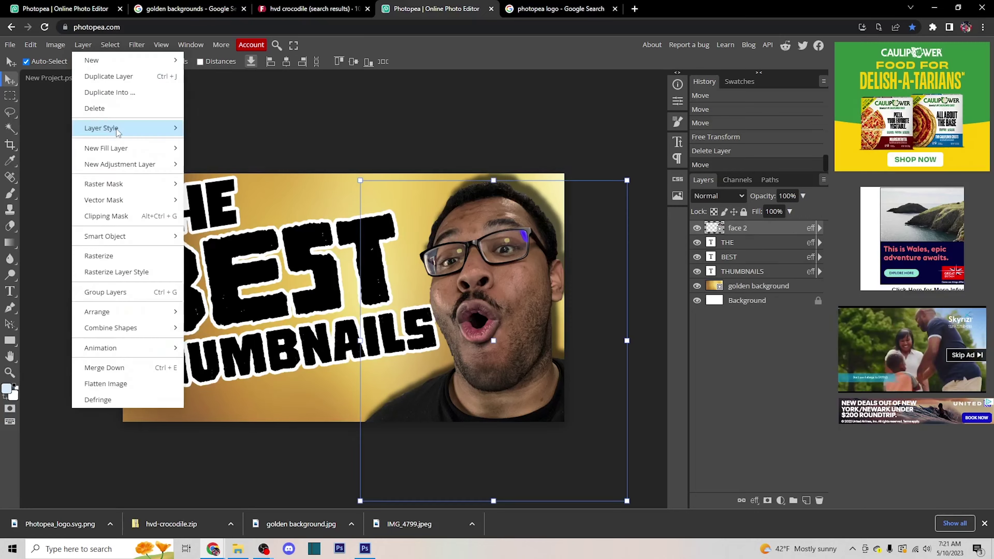
{"action": "left_click", "coordinate": [100, 129]}
{"action": "key", "text": "Return"}
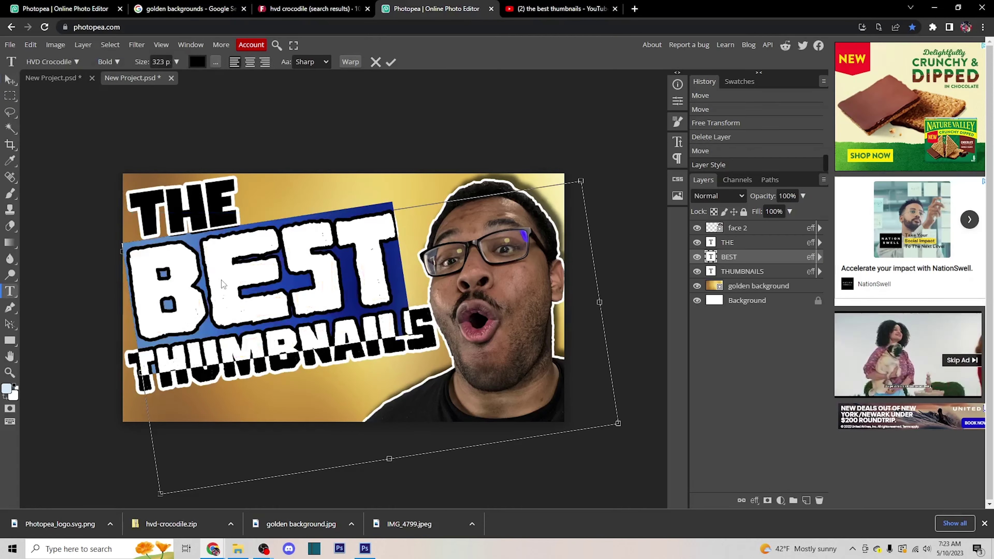
- Recolour BEST grey in the Color Picker and tilt the THUMBNAILS line
{"action": "left_click", "coordinate": [197, 61]}
{"action": "left_click", "coordinate": [301, 144]}
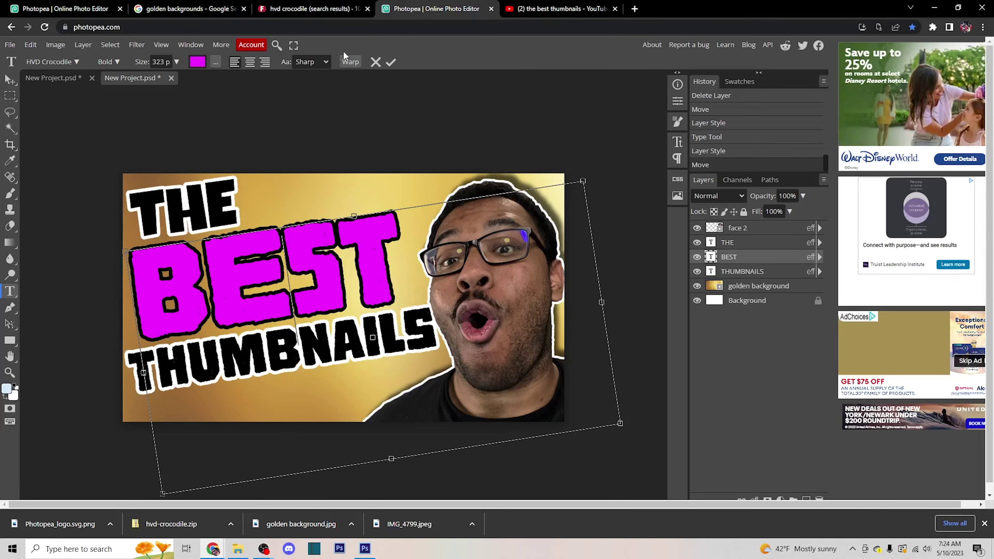
{"action": "left_click", "coordinate": [197, 61]}
{"action": "left_click_drag", "start_coordinate": [103, 196], "coordinate": [69, 201]}
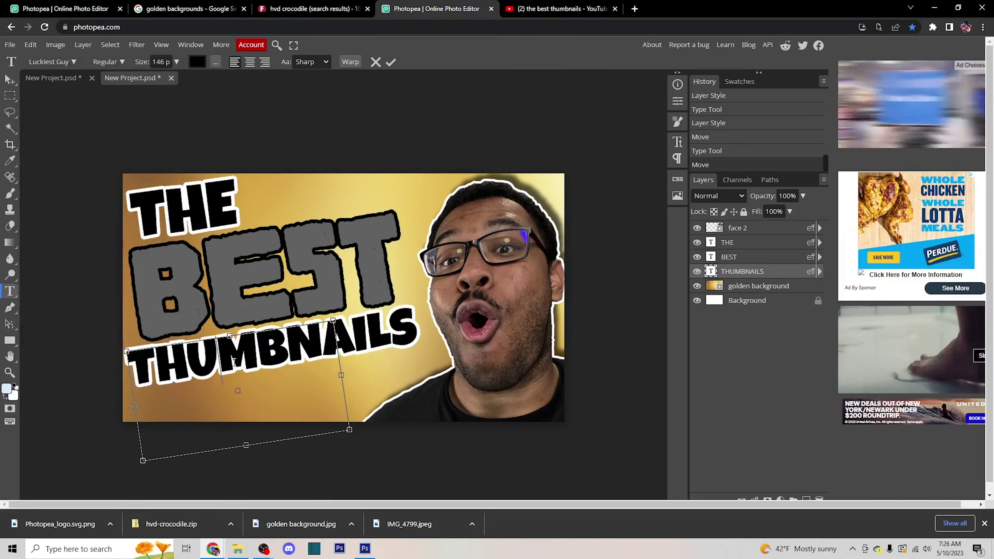
{"action": "key", "text": "Return"}
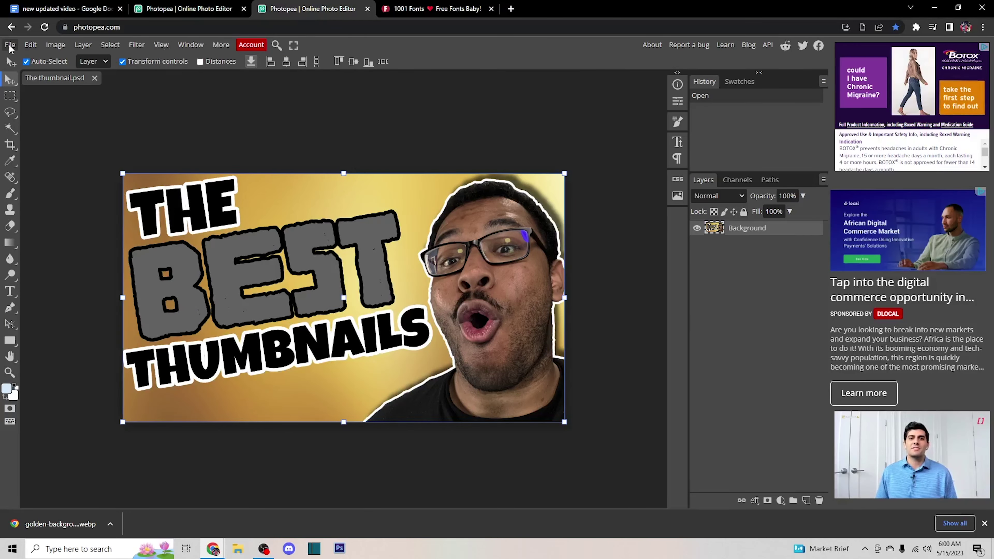
- Export the thumbnail as a 1280×720 JPG named 'The thumbnail' through Save for web
{"action": "left_click", "coordinate": [10, 45]}
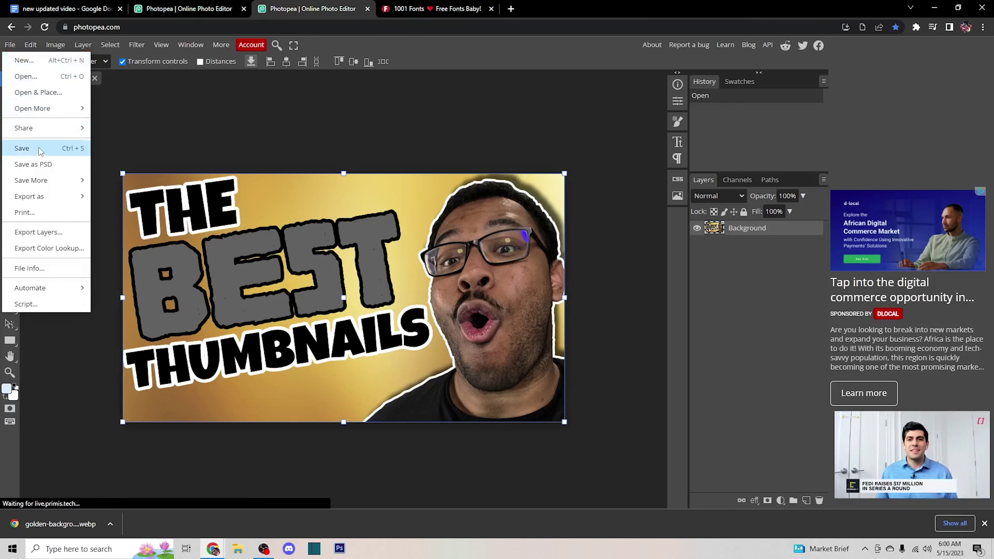
{"action": "mouse_move", "coordinate": [59, 196]}
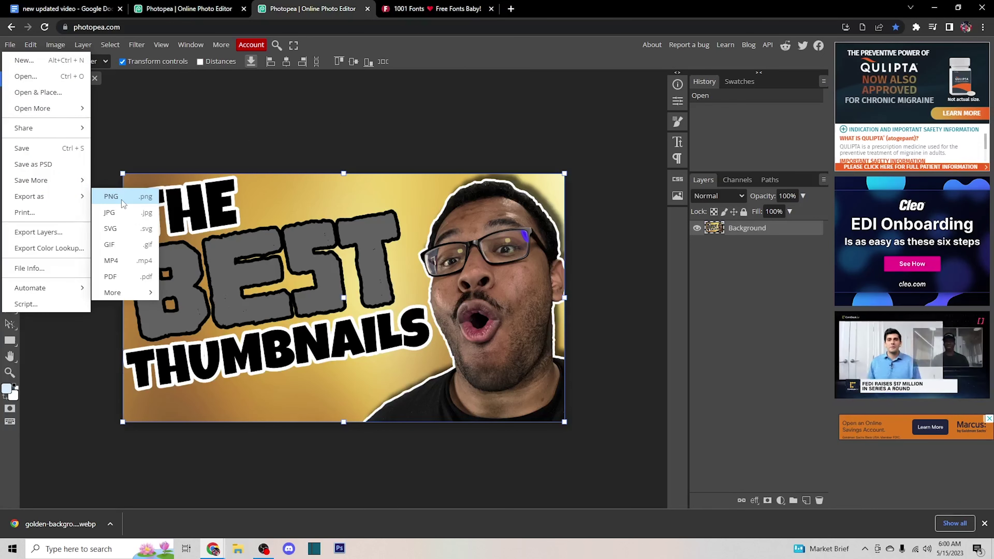
{"action": "left_click", "coordinate": [132, 212]}
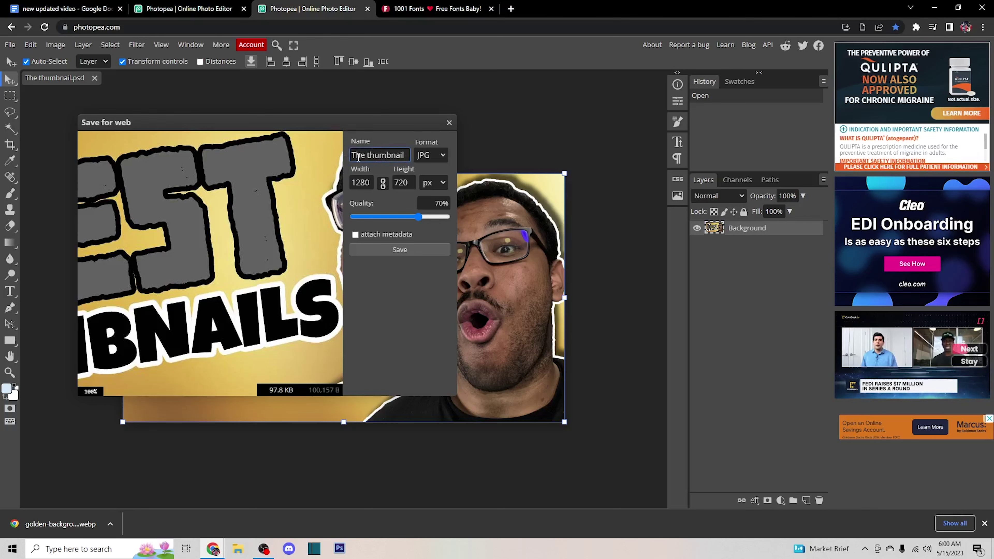
{"action": "left_click", "coordinate": [381, 155]}
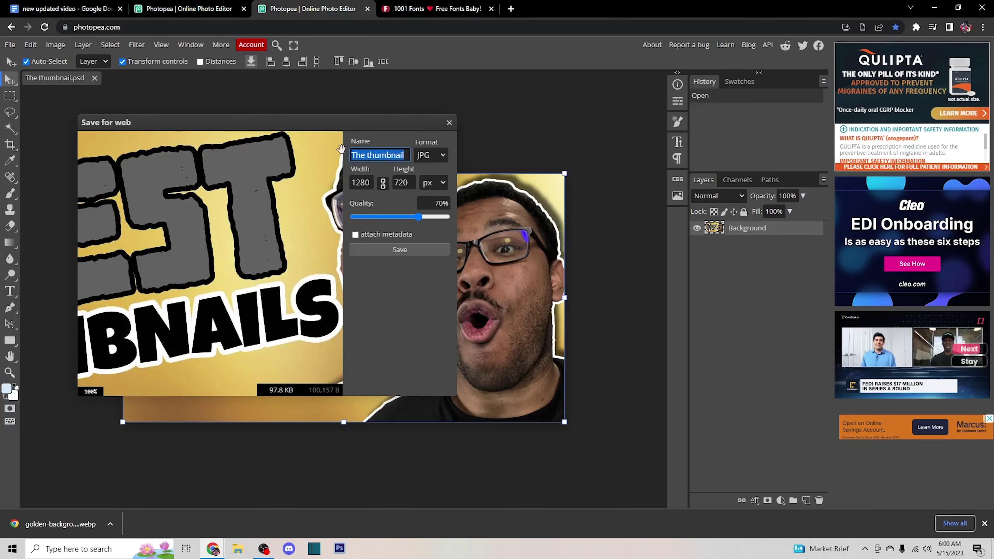
{"action": "left_click", "coordinate": [397, 250]}
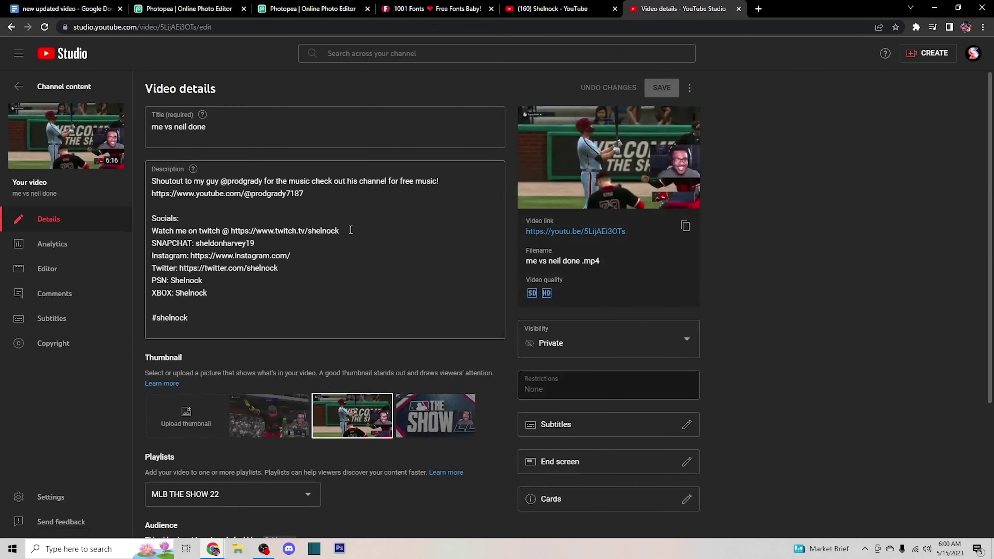
- Scroll the 'me vs neil done' details page down to its three auto-generated thumbnail choices
{"action": "scroll", "coordinate": [234, 391], "scroll_direction": "down", "scroll_amount": 2}
{"action": "scroll", "coordinate": [235, 368], "scroll_direction": "down", "scroll_amount": 1}
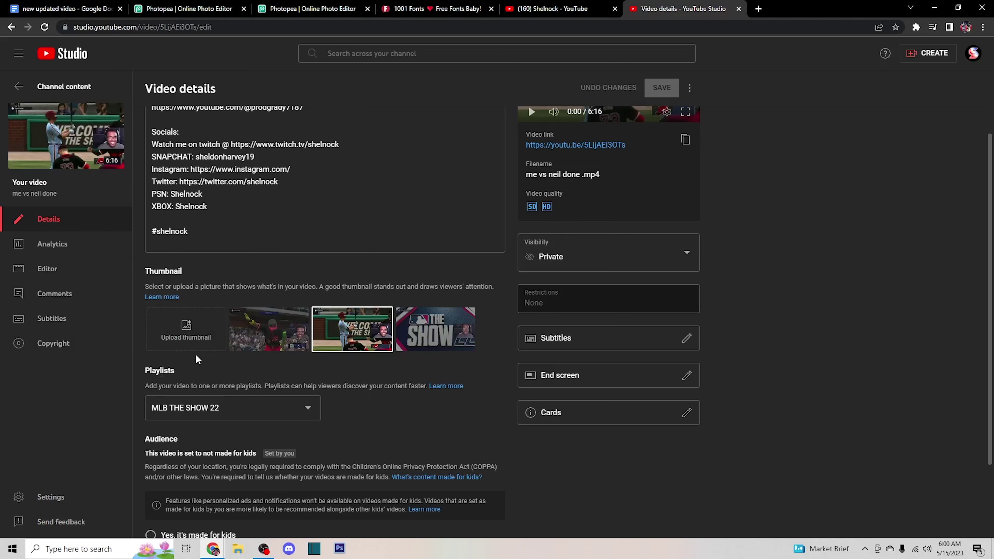
- Upload 'The thumbnail' JPG from Downloads as the video's custom thumbnail and save
{"action": "left_click", "coordinate": [185, 331]}
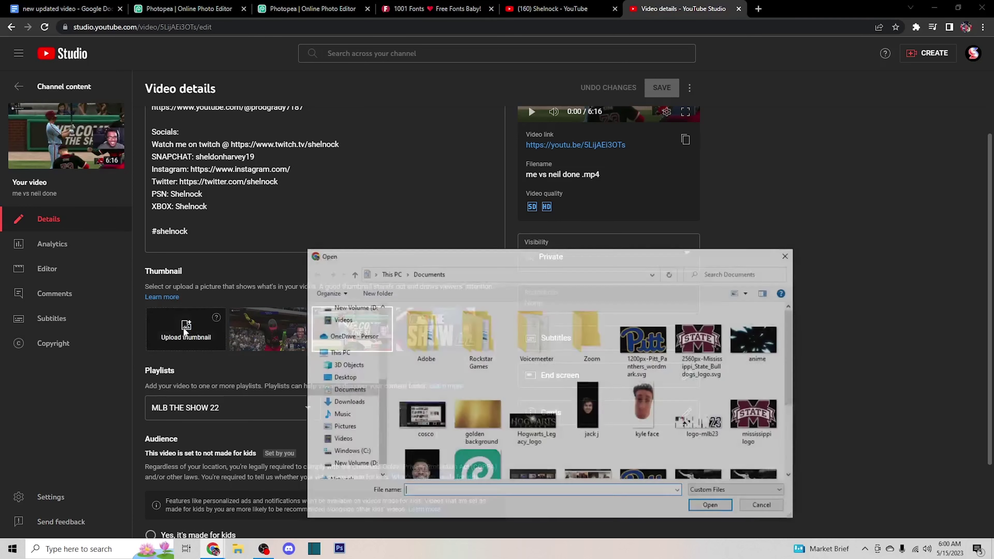
{"action": "scroll", "coordinate": [352, 360], "scroll_direction": "up", "scroll_amount": 3}
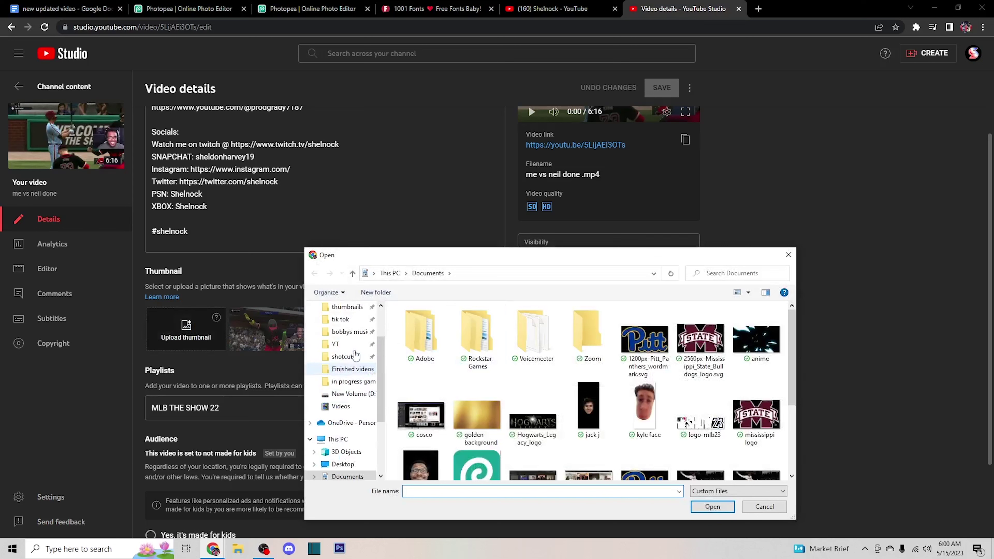
{"action": "scroll", "coordinate": [355, 355], "scroll_direction": "up", "scroll_amount": 2}
{"action": "left_click", "coordinate": [346, 340]}
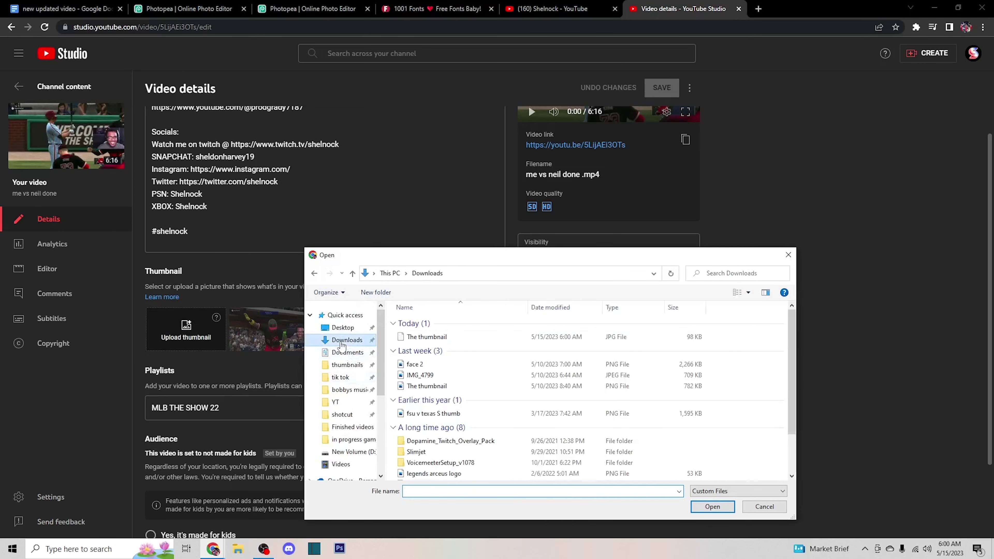
{"action": "left_click", "coordinate": [428, 337]}
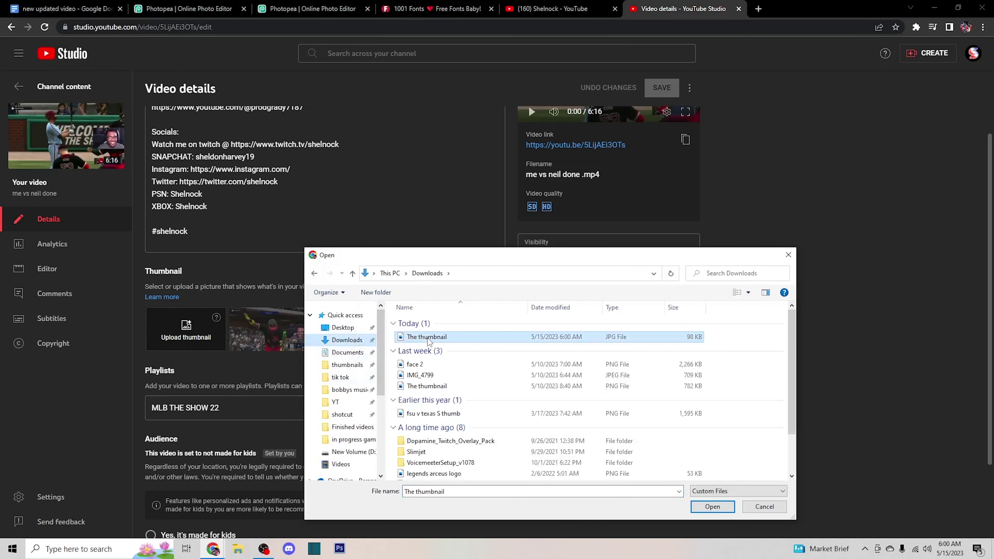
{"action": "left_click", "coordinate": [712, 507]}
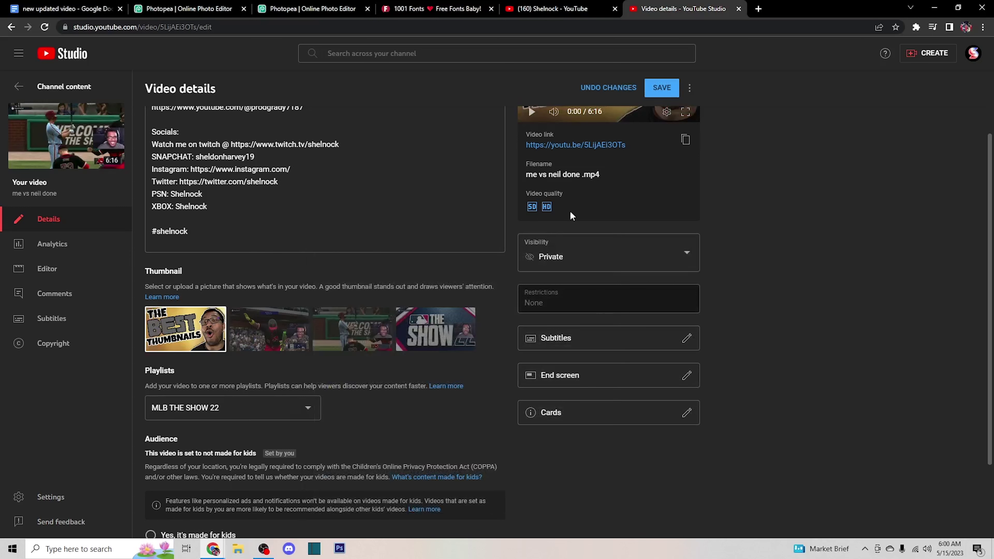
{"action": "left_click", "coordinate": [659, 89]}
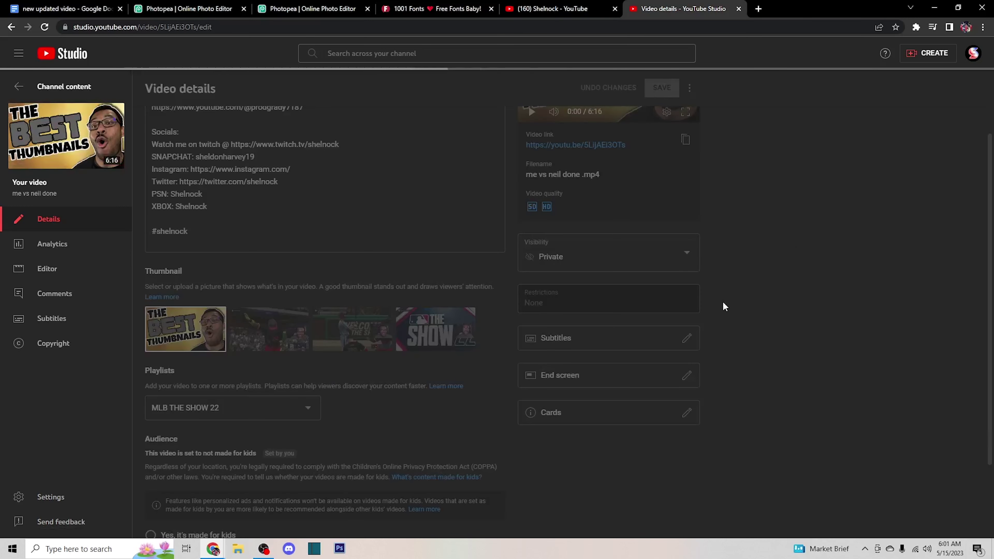
{"action": "scroll", "coordinate": [718, 323], "scroll_direction": "up", "scroll_amount": 3}
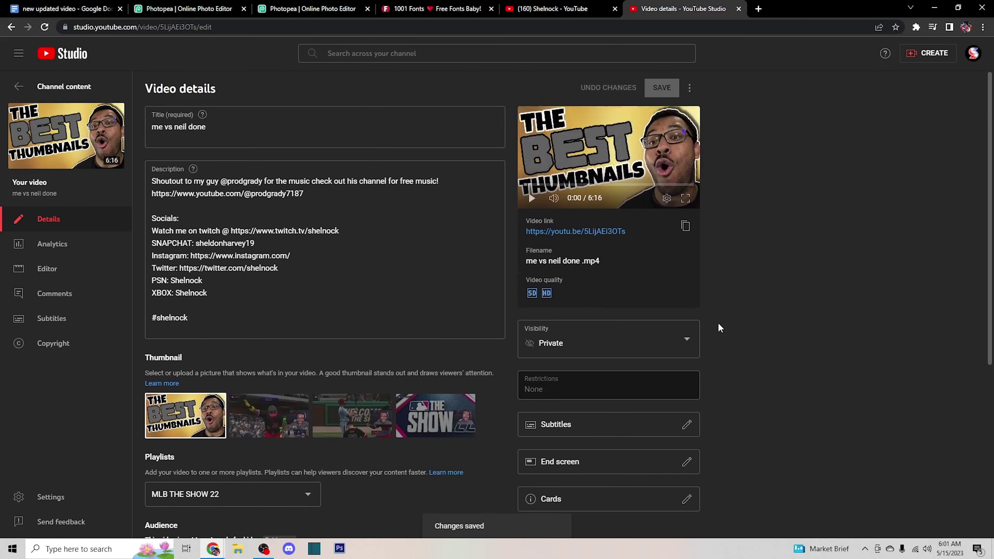